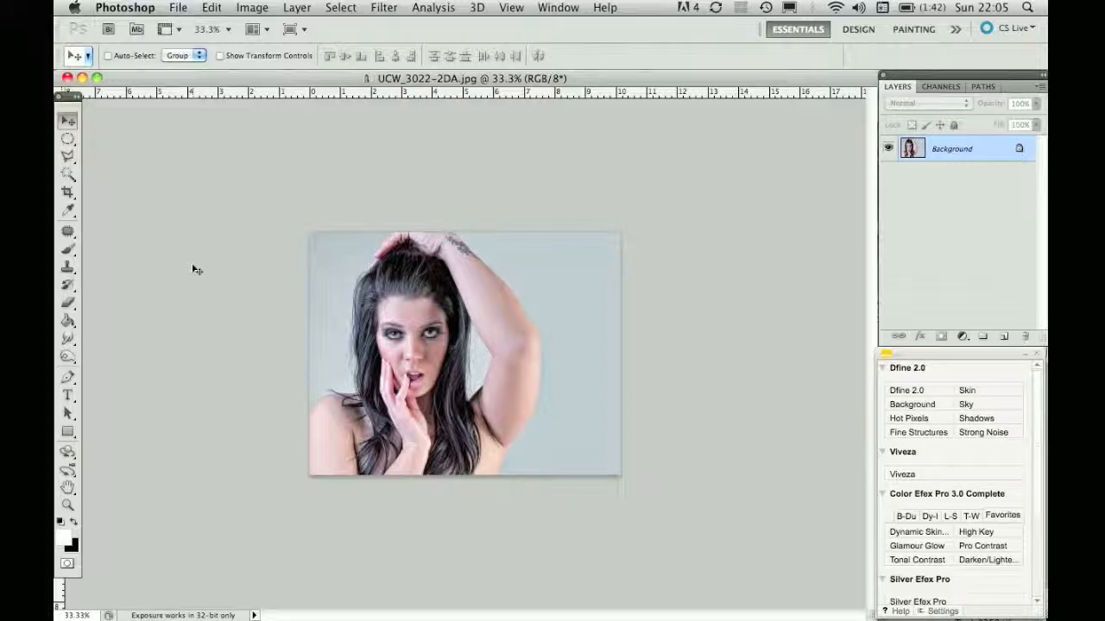
# Duplicate the photo's Background layer and fill the original Background with white.
pyautogui.click(912, 147)
pyautogui.press('super+j')
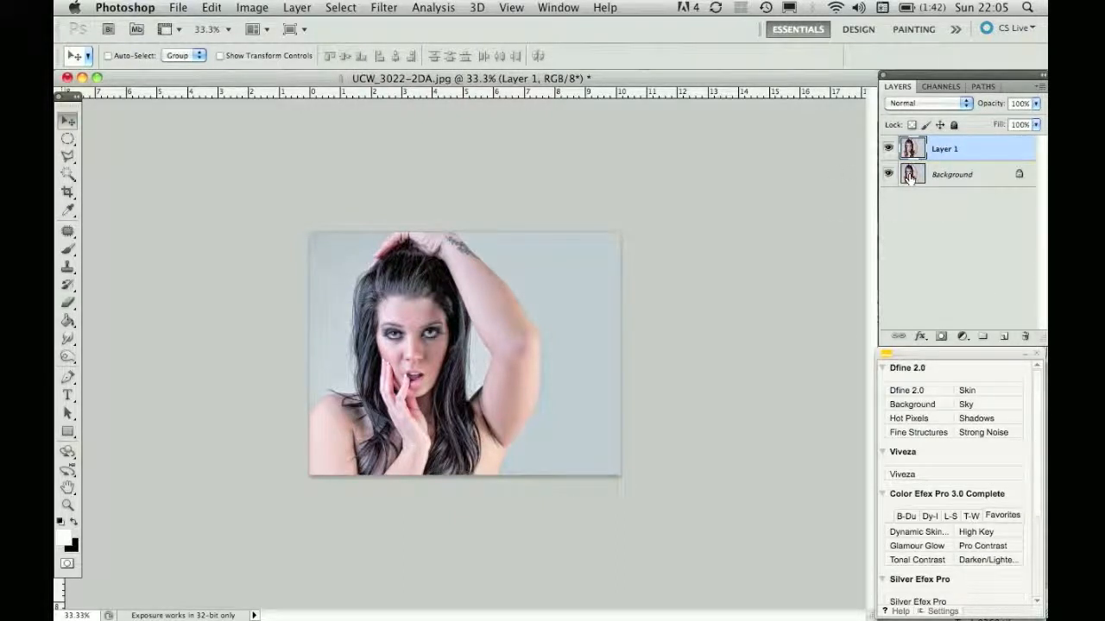
pyautogui.click(909, 177)
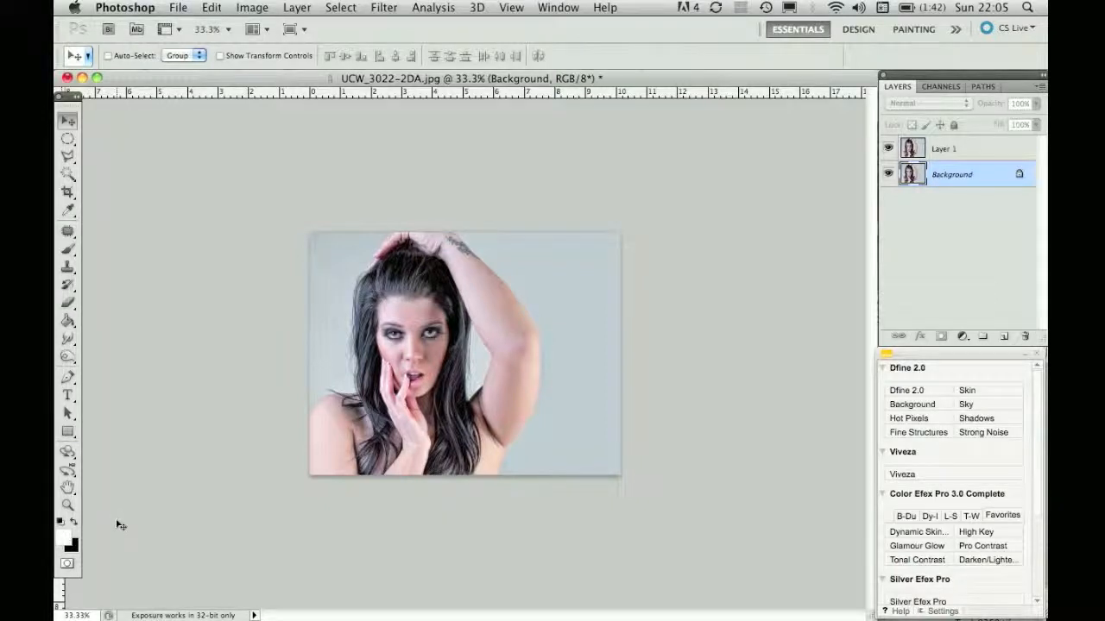
pyautogui.press('x')
pyautogui.press('super+BackSpace')
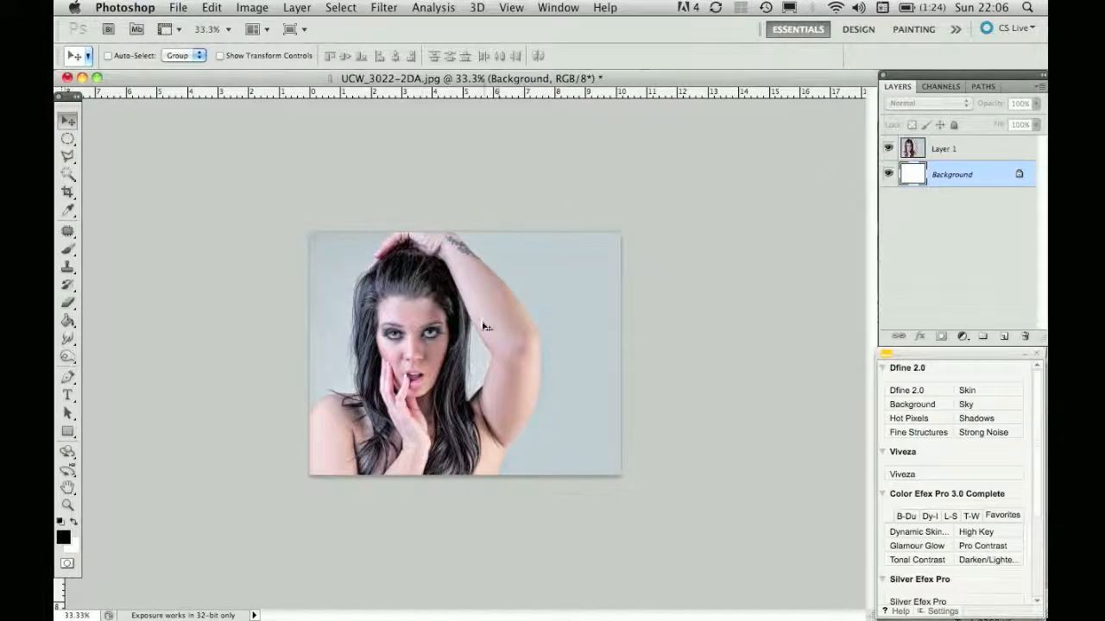
# Extend the canvas by a relative 3 cm in width and 3 cm in height, with a white extension color.
pyautogui.click(247, 9)
pyautogui.click(262, 158)
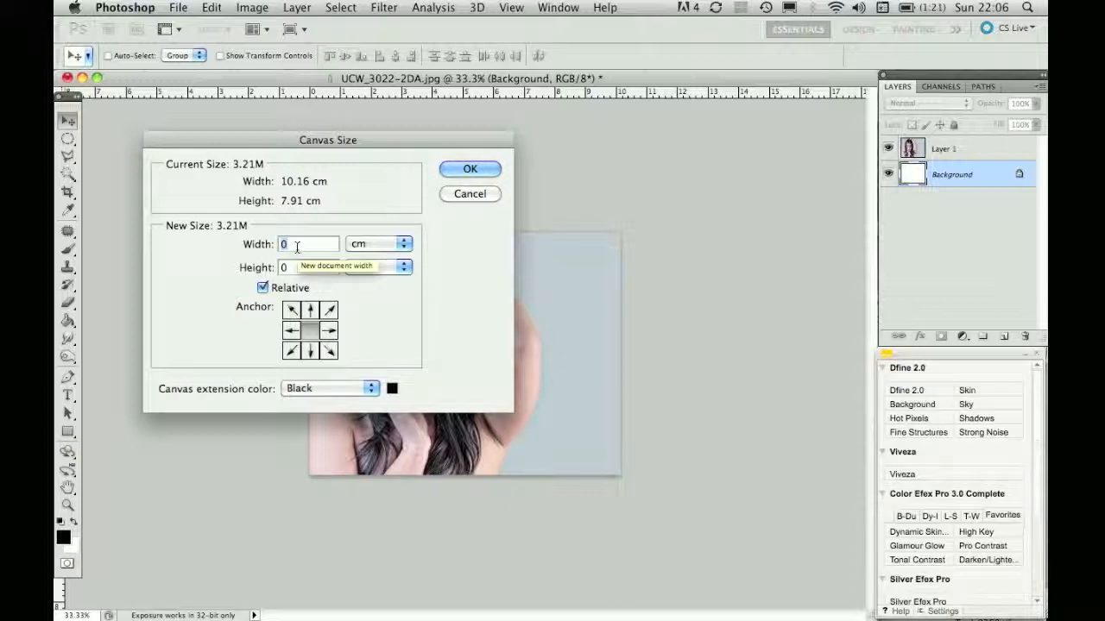
pyautogui.write('3')
pyautogui.doubleClick(293, 268)
pyautogui.write('3')
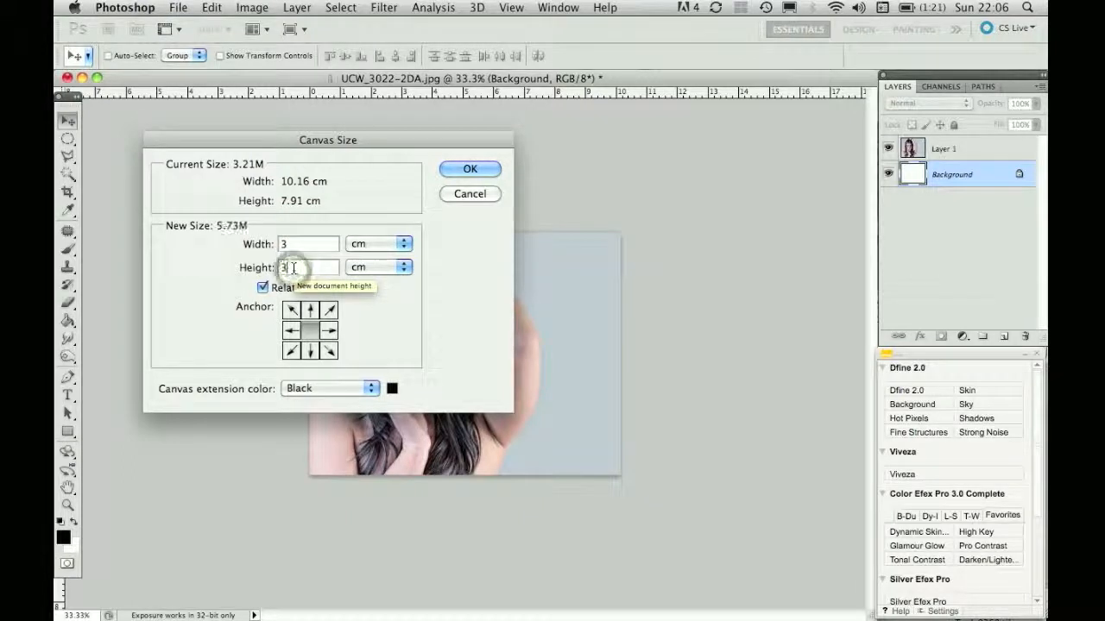
pyautogui.click(371, 390)
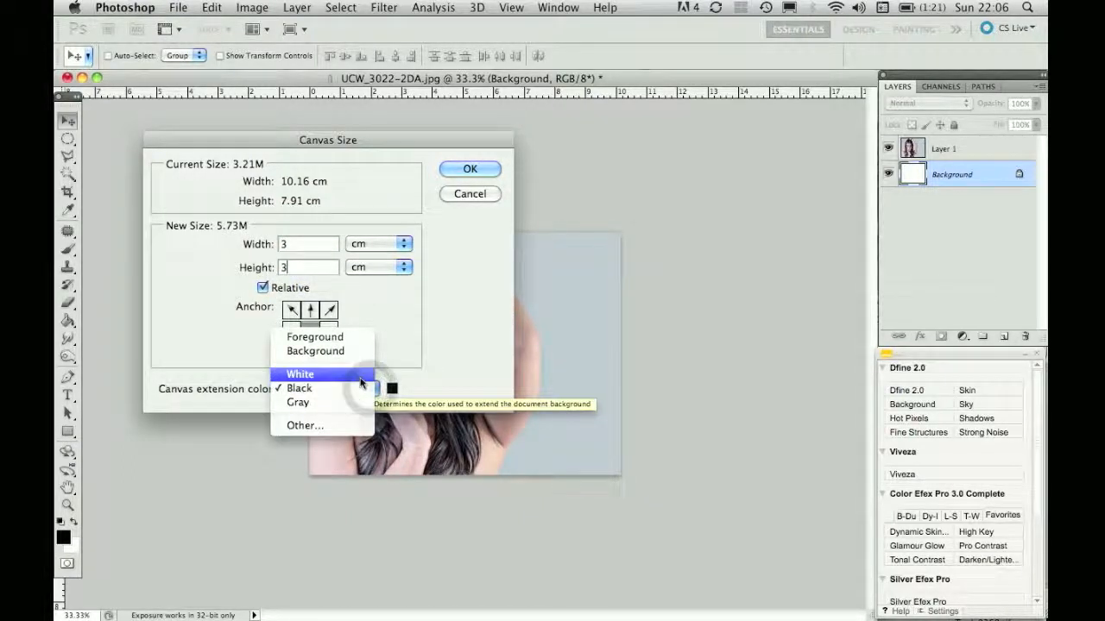
pyautogui.click(360, 377)
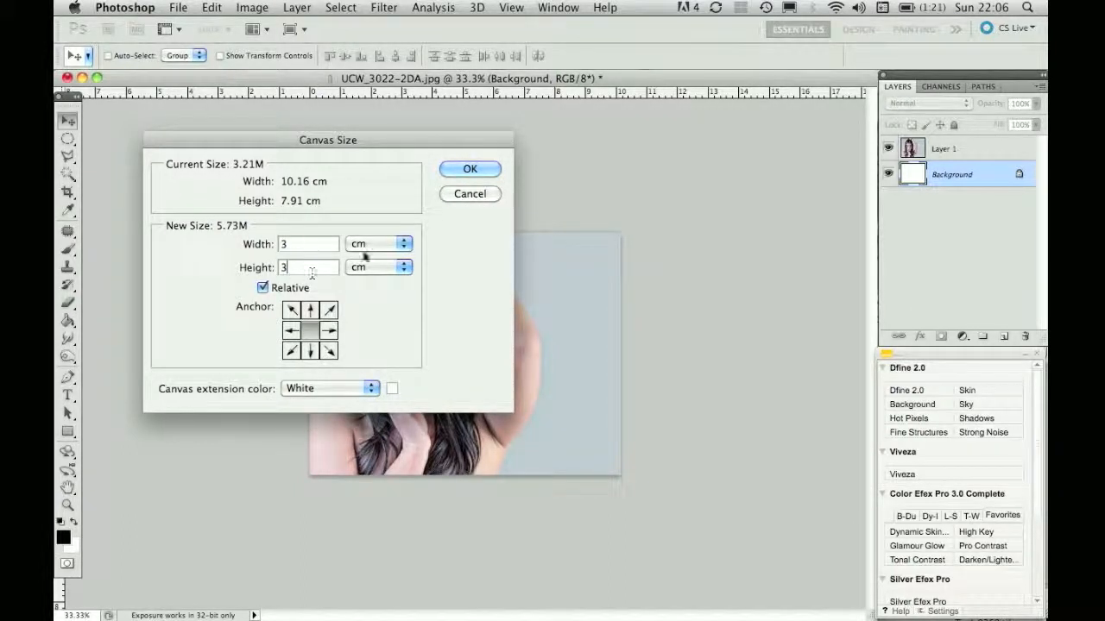
pyautogui.click(469, 169)
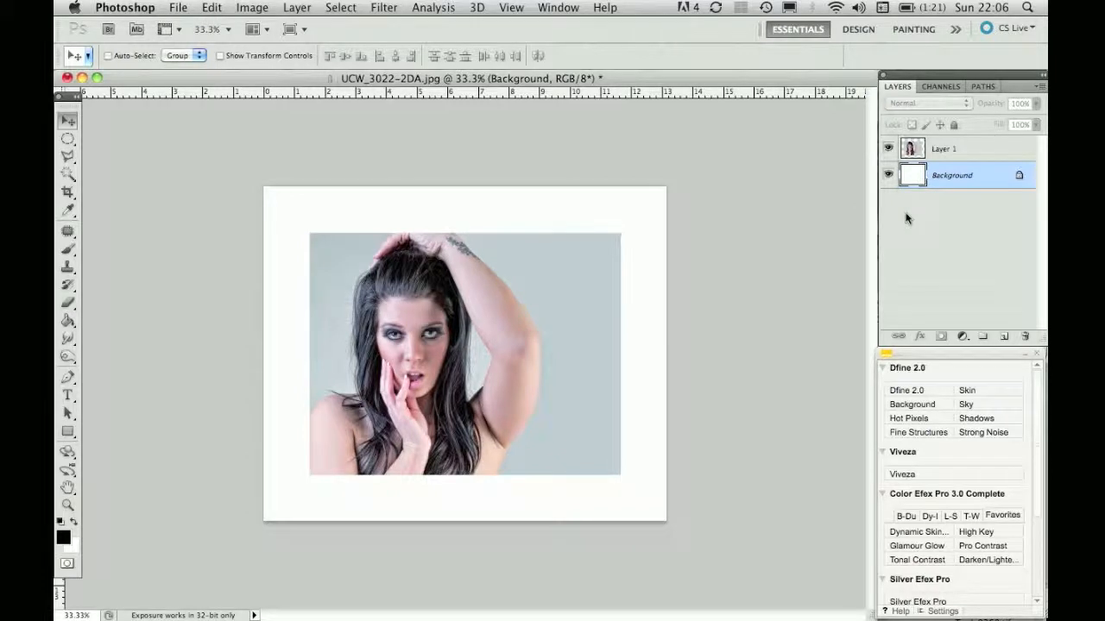
# Duplicate the white Background layer and fill the original Background with black.
pyautogui.press('super+j')
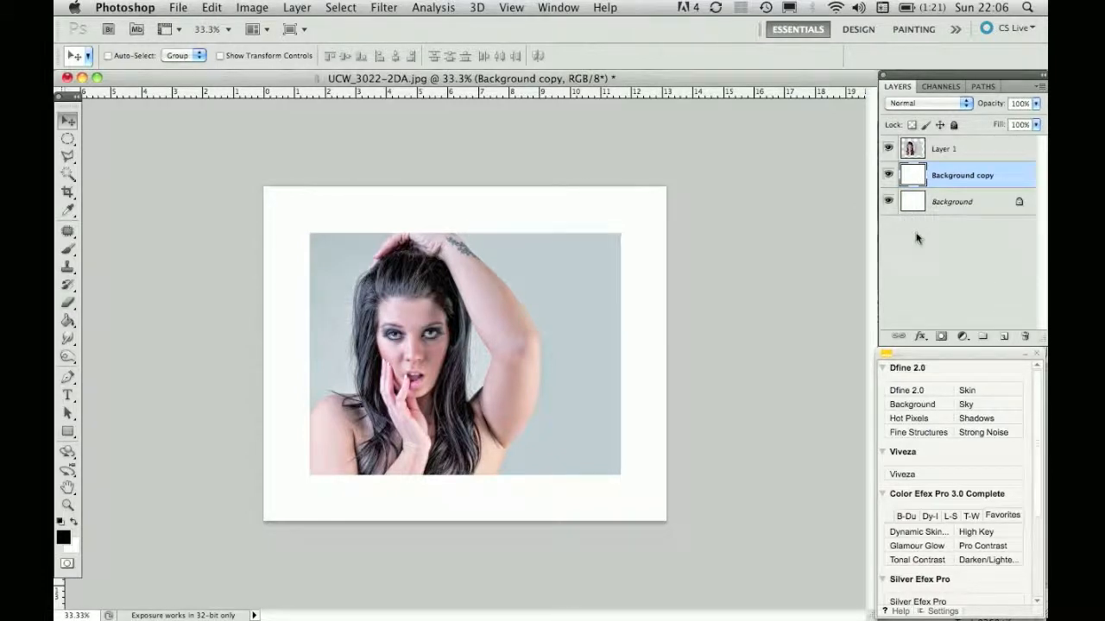
pyautogui.click(914, 204)
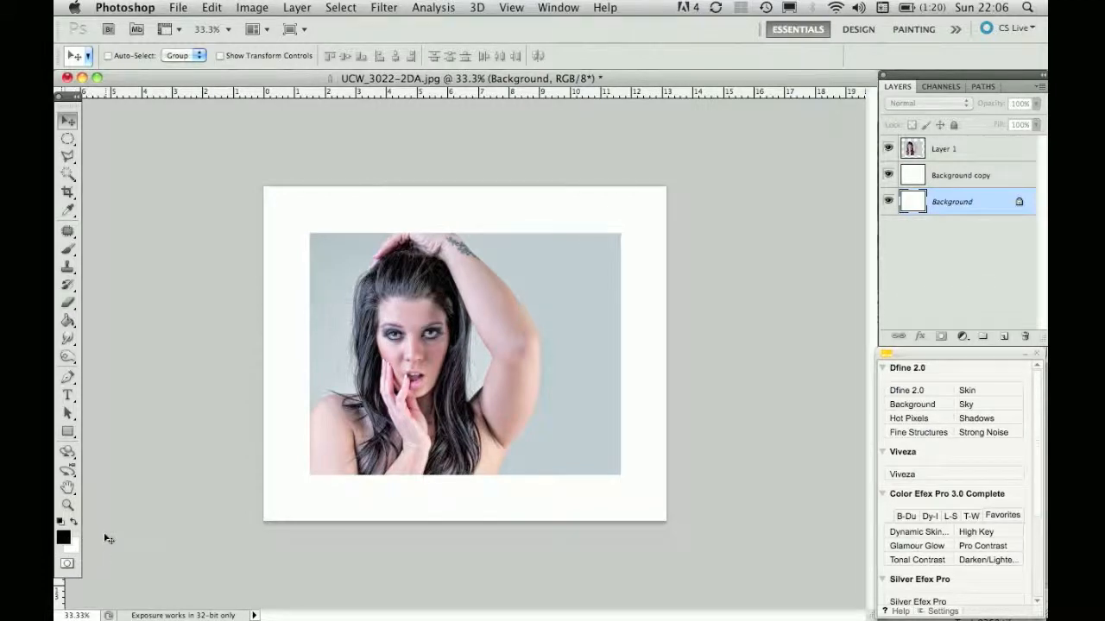
pyautogui.press('x')
pyautogui.press('super+BackSpace')
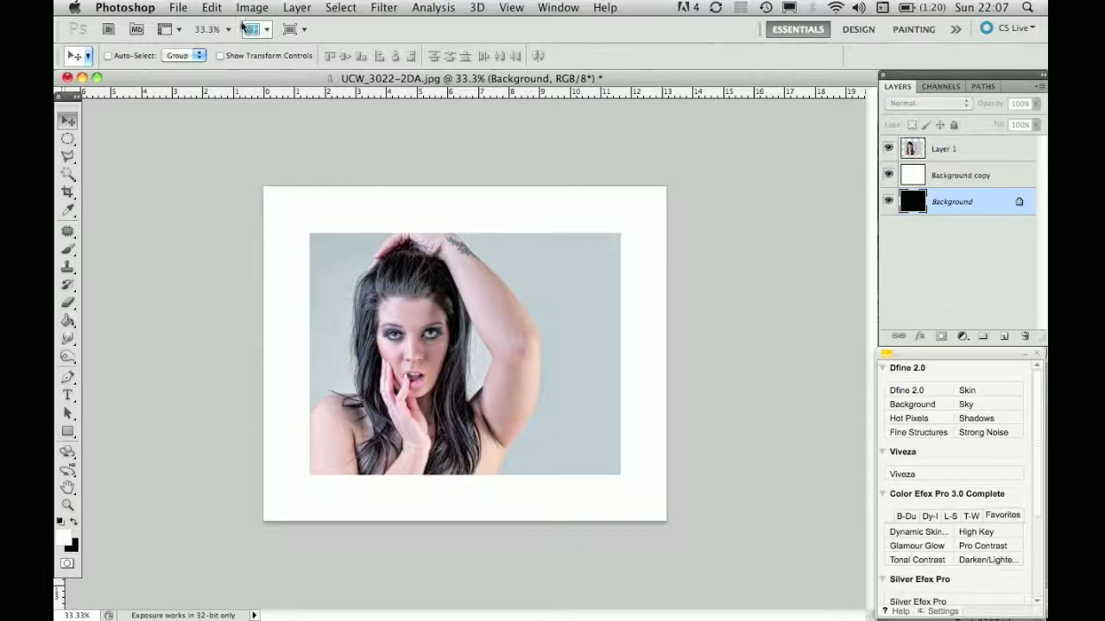
# Extend the canvas by a relative 1.5 cm in width and height, with a black extension color.
pyautogui.click(251, 9)
pyautogui.click(268, 161)
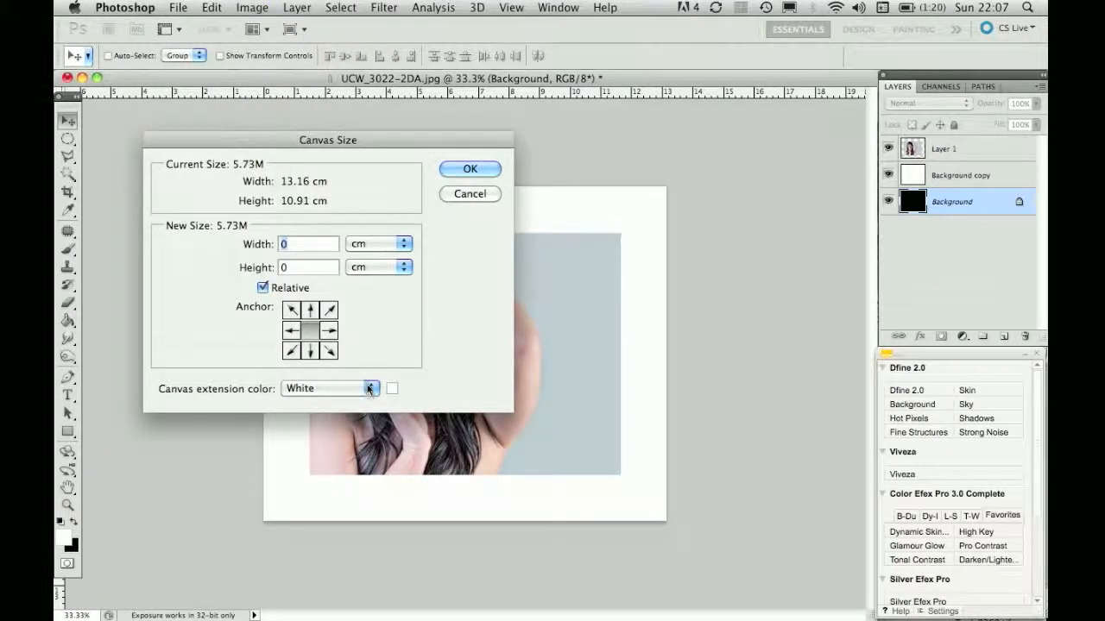
pyautogui.click(370, 389)
pyautogui.click(356, 403)
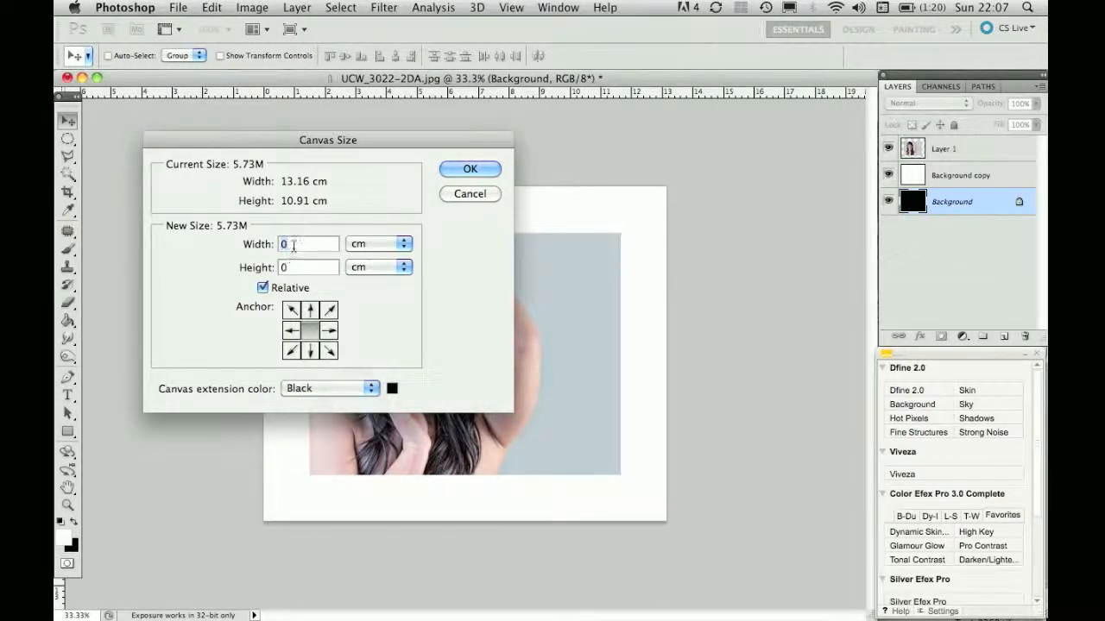
pyautogui.write('1.5')
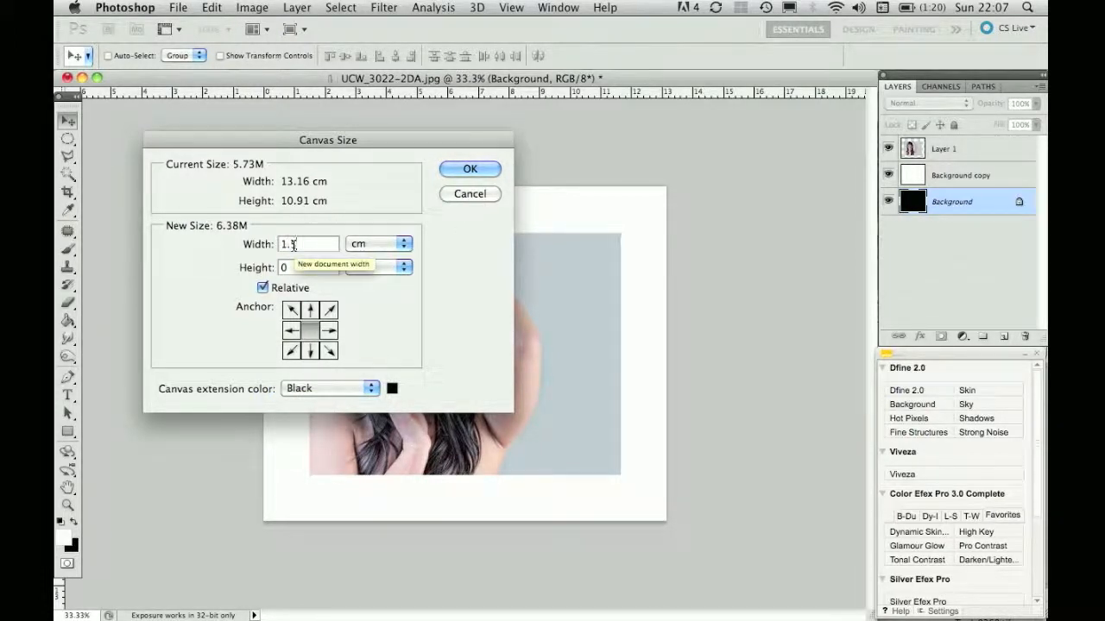
pyautogui.press('Tab')
pyautogui.write('1.5')
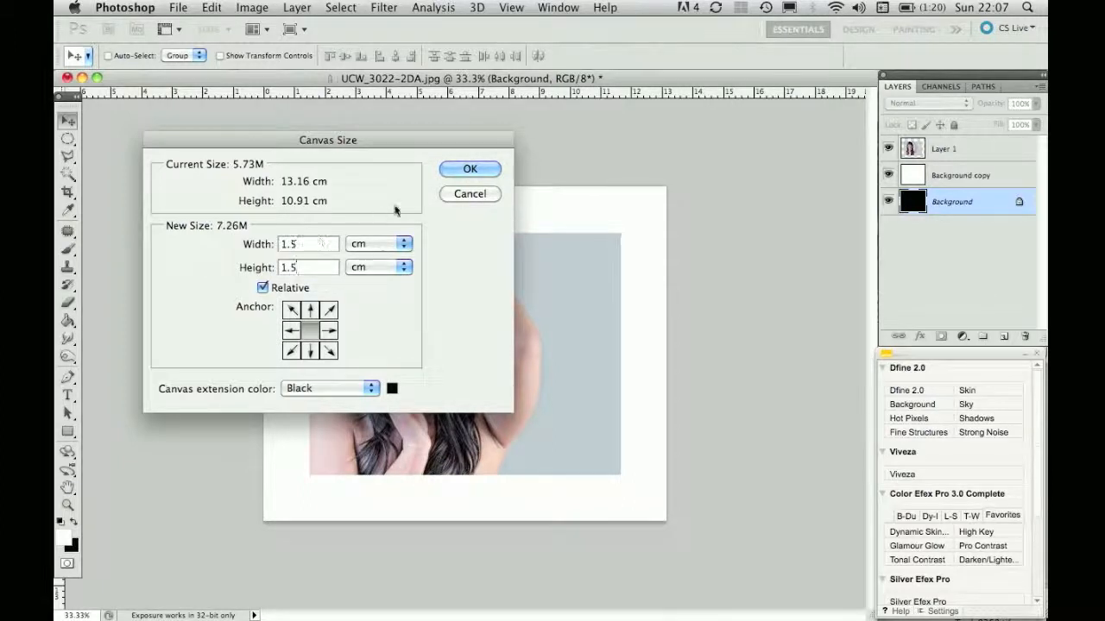
pyautogui.click(470, 169)
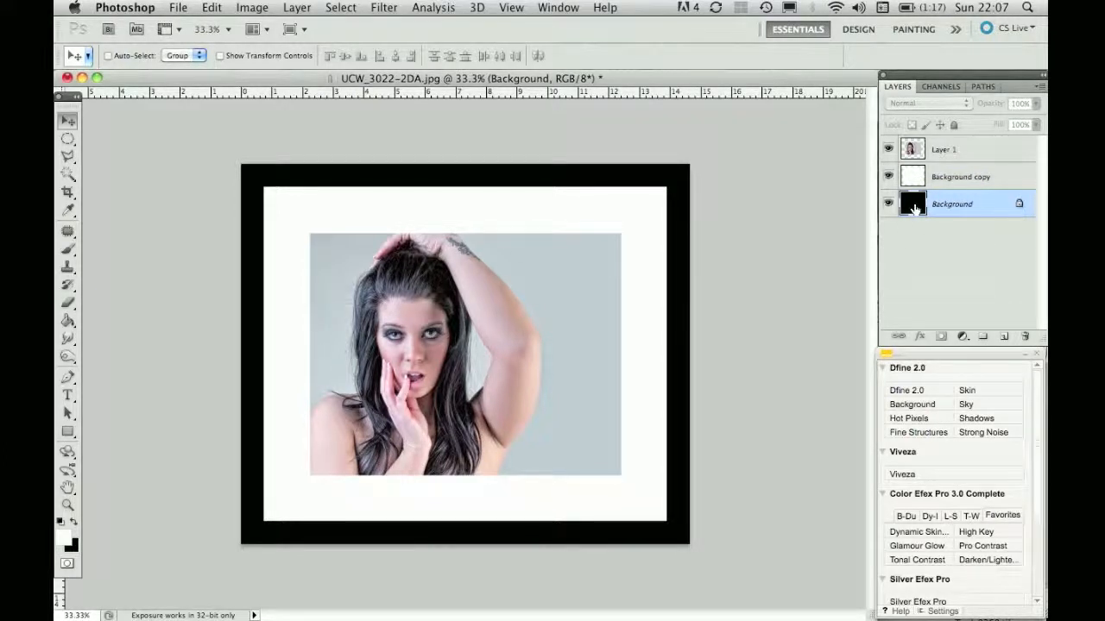
# Duplicate the black Background layer with the original hidden, and place the copy directly above the white Background copy layer.
pyautogui.press('super+j')
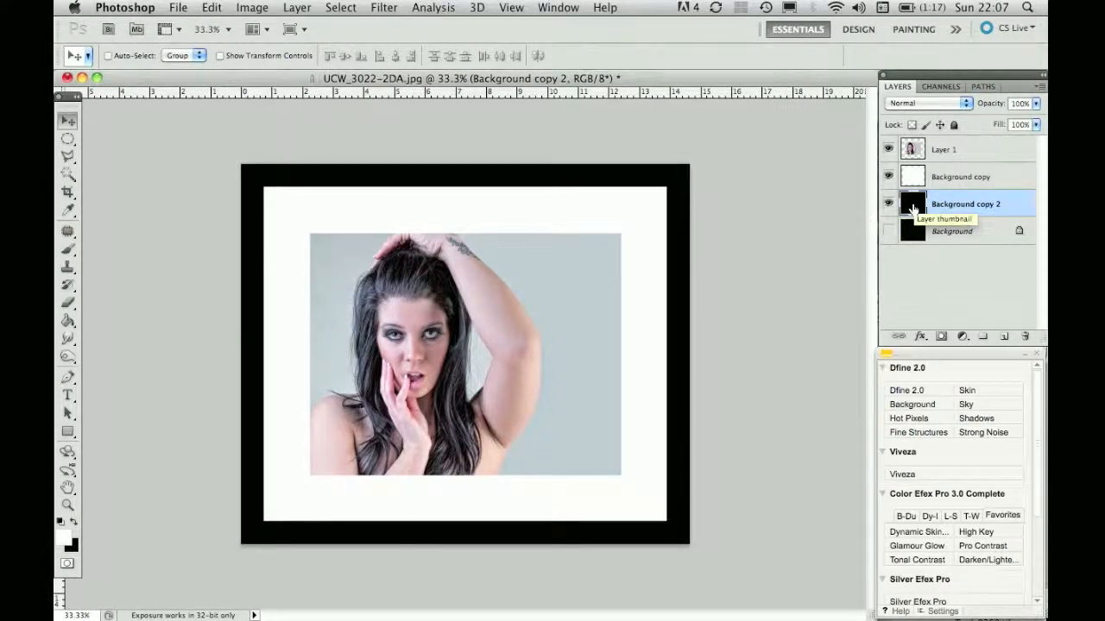
pyautogui.moveTo(912, 207); pyautogui.dragTo(913, 173)
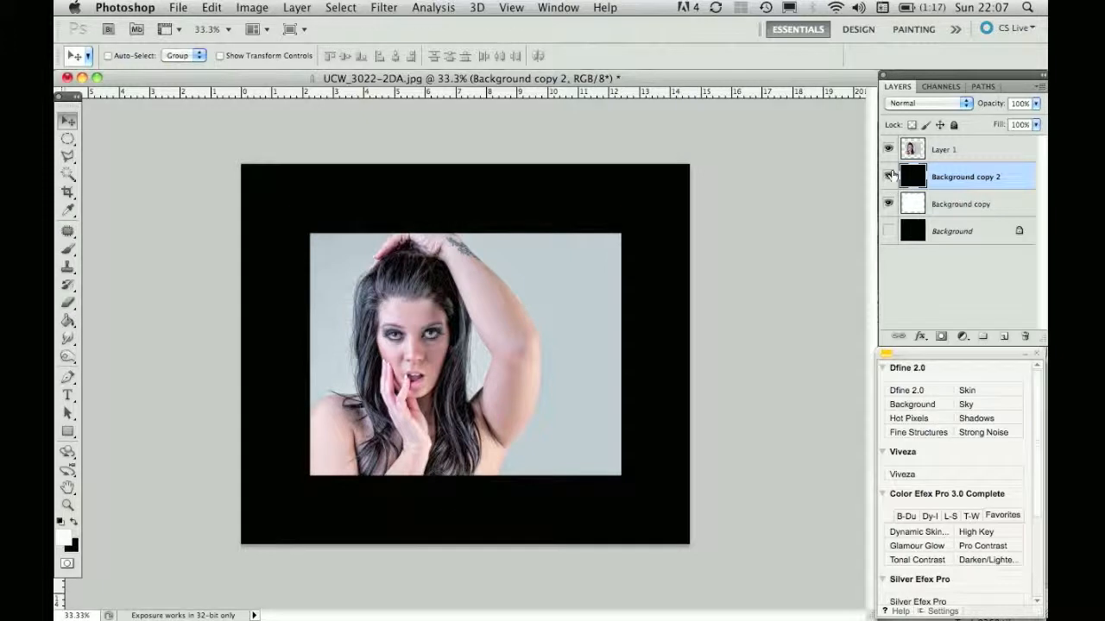
# Hide Layer 1 and Background copy 2, and select the white rectangle on Background copy with the Magic Wand.
pyautogui.click(888, 151)
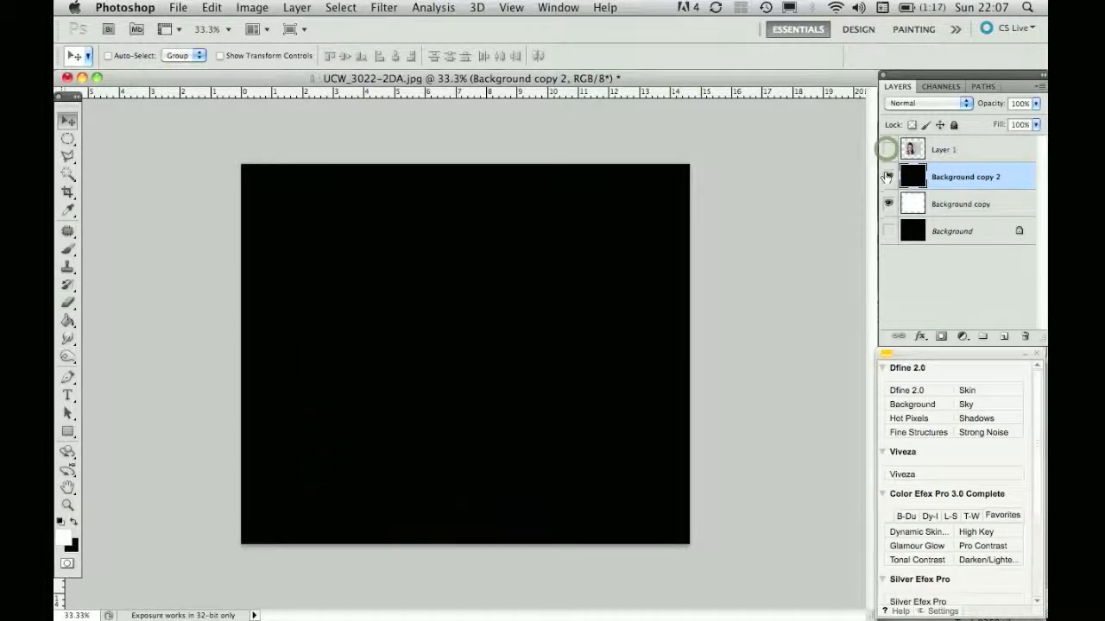
pyautogui.click(888, 176)
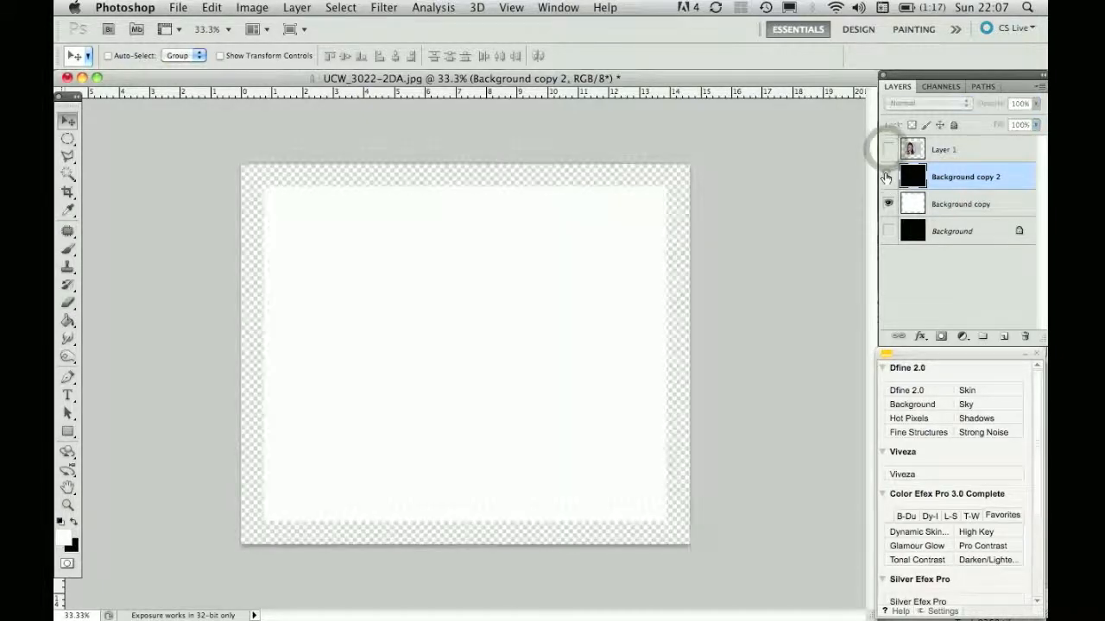
pyautogui.click(923, 205)
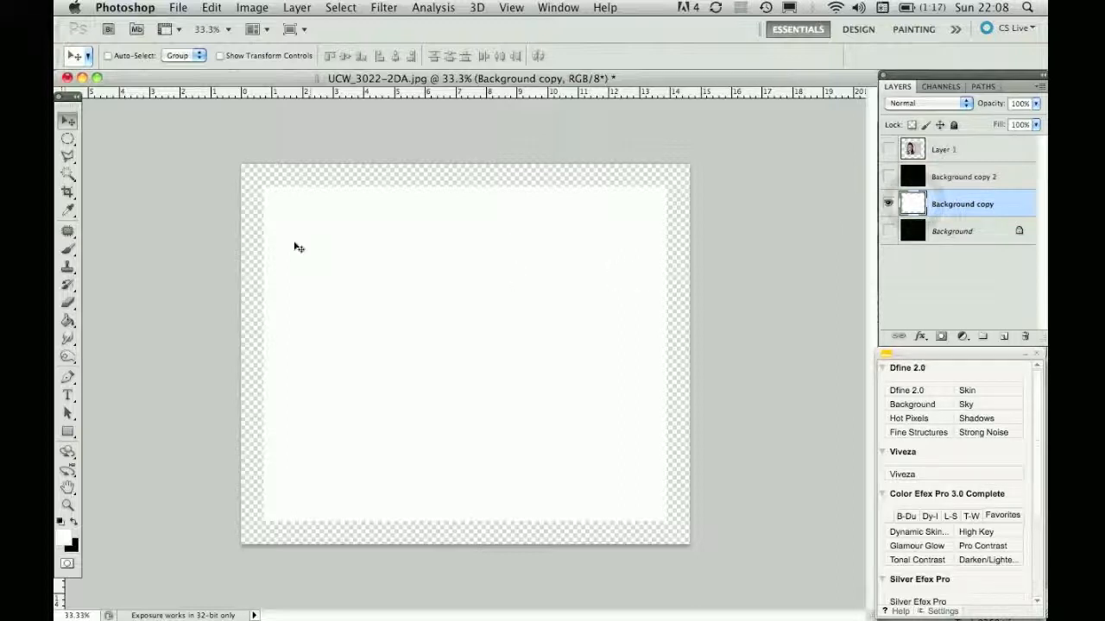
pyautogui.click(68, 173)
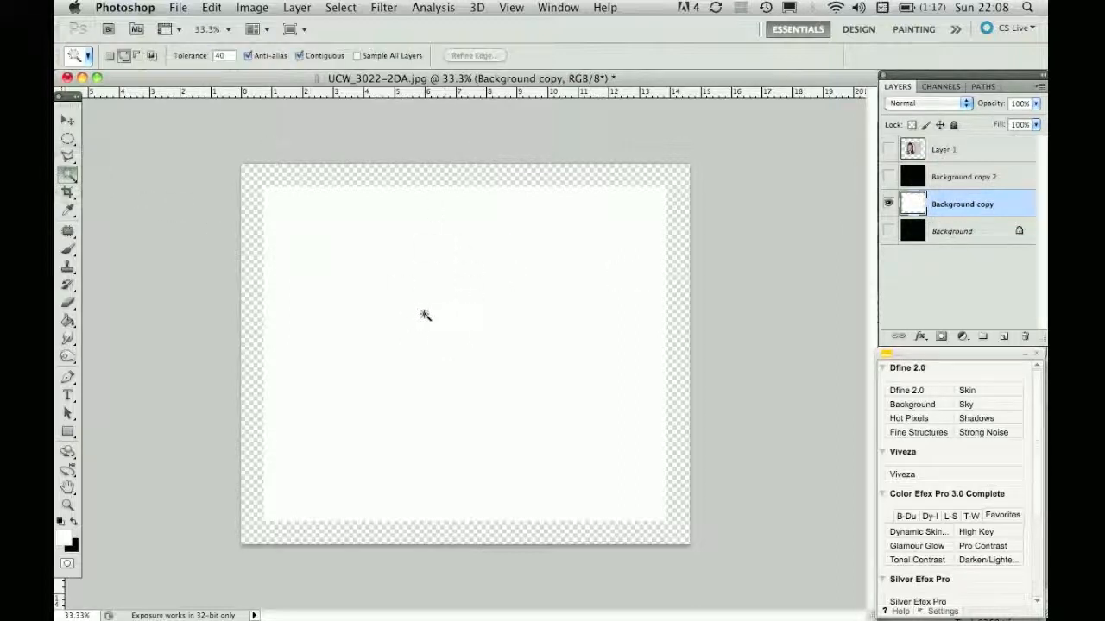
pyautogui.click(425, 315)
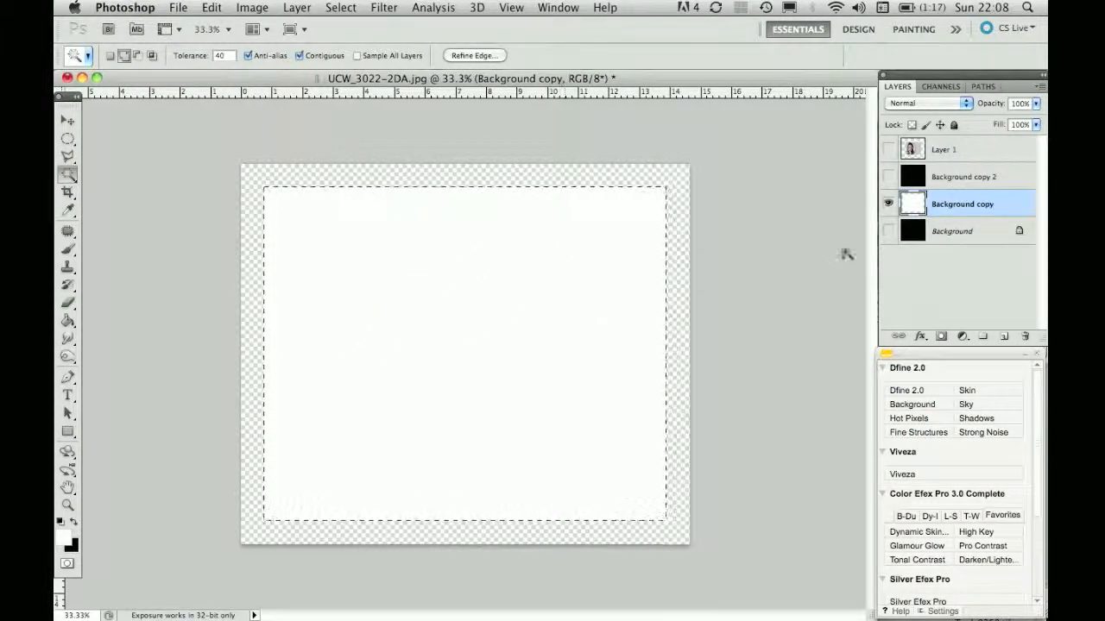
# Cut the selected area out of the black Background copy 2 layer and make the photo layer visible again.
pyautogui.click(890, 178)
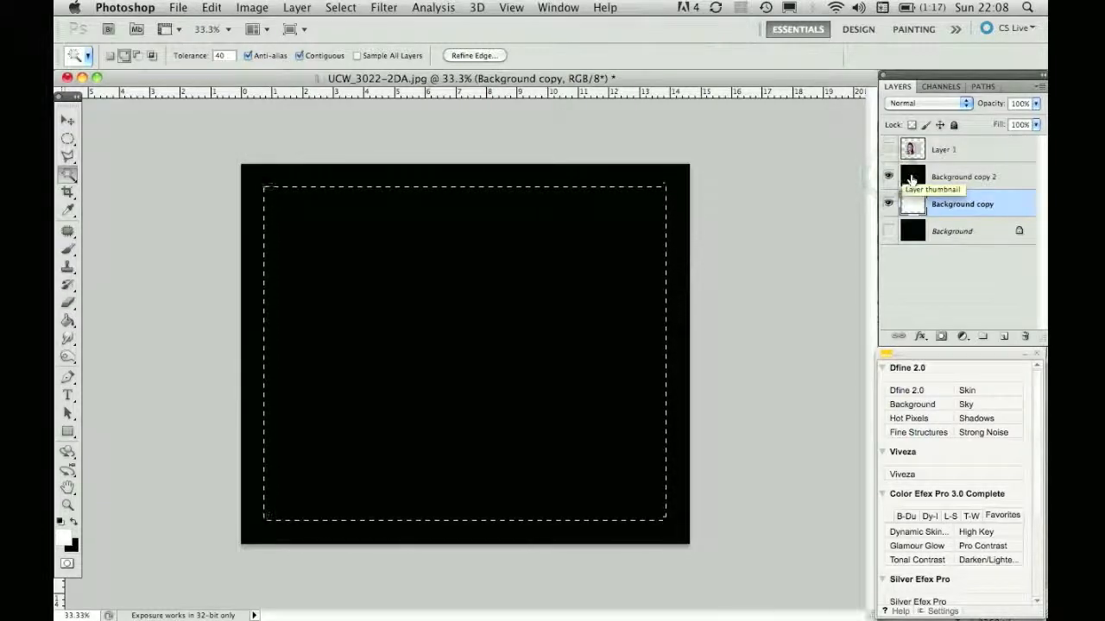
pyautogui.click(911, 178)
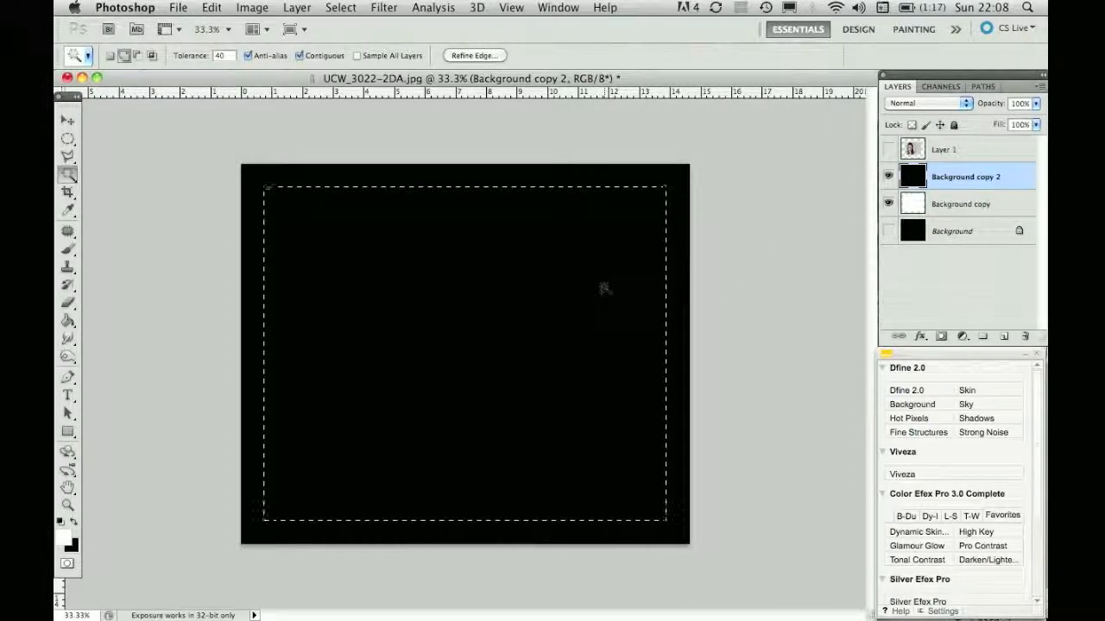
pyautogui.hotkey('ctrl', 'x')
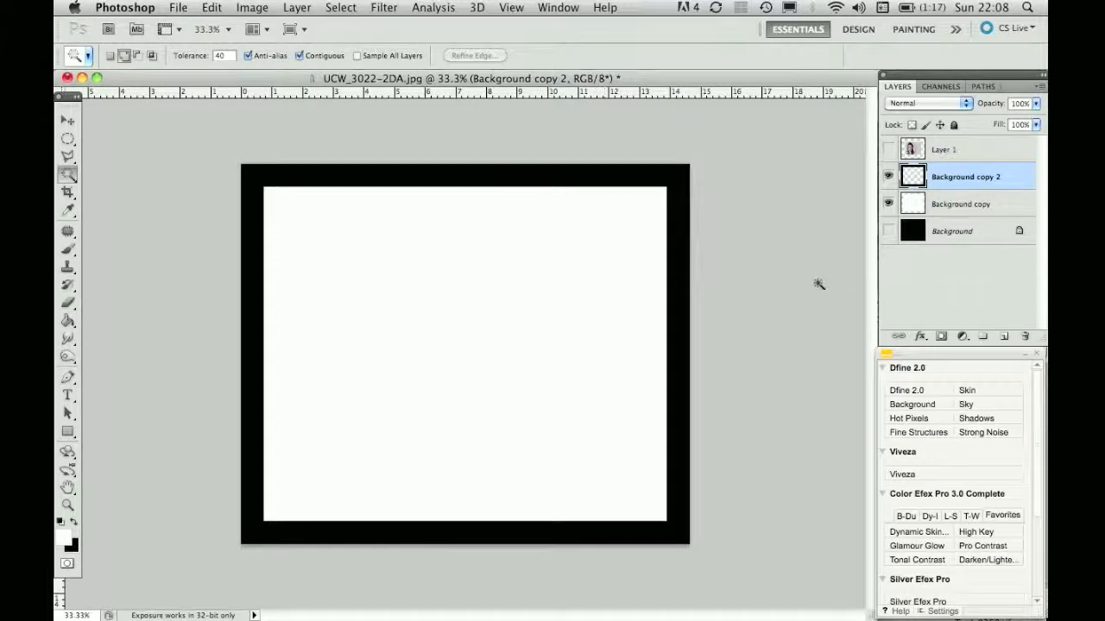
pyautogui.click(887, 150)
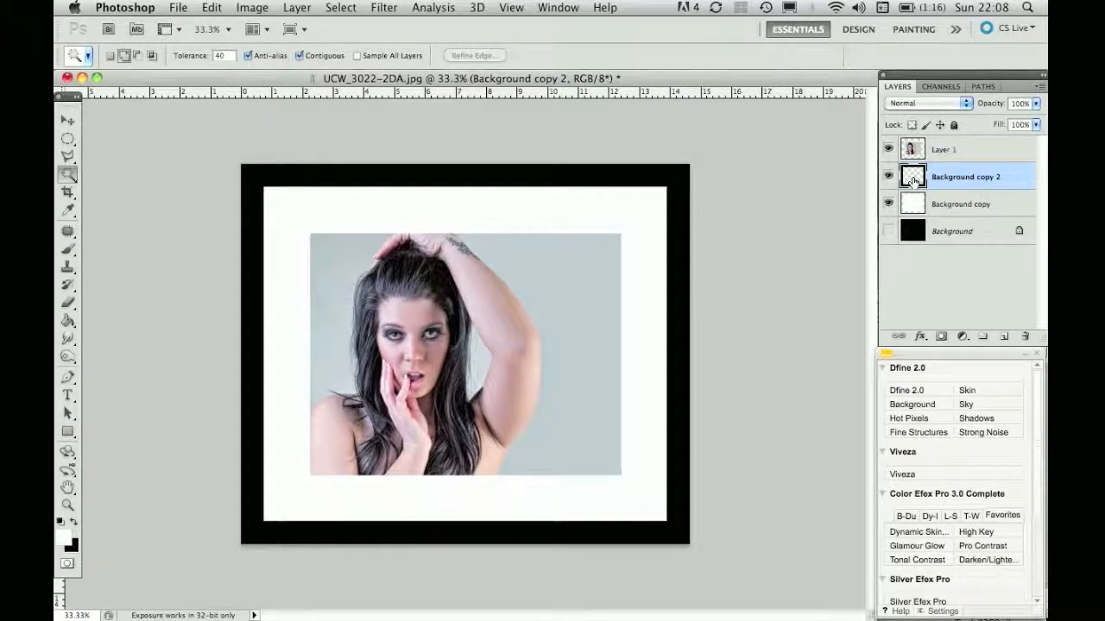
# Add a drop shadow at a 30° angle to the black frame layer, increasing the shadow's distance slightly.
pyautogui.click(921, 337)
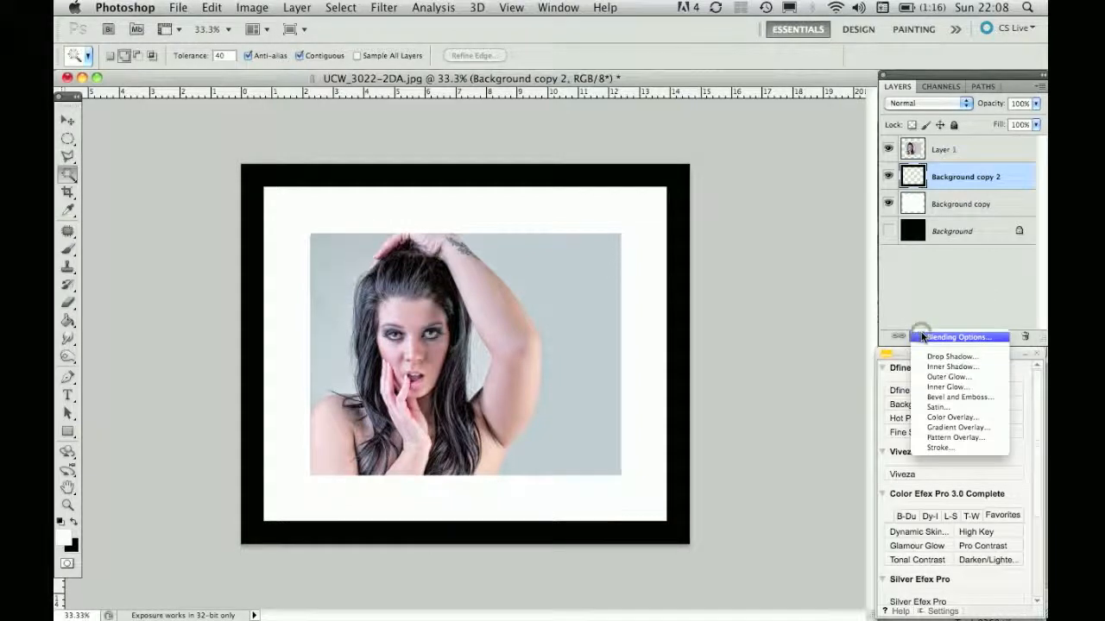
pyautogui.click(930, 357)
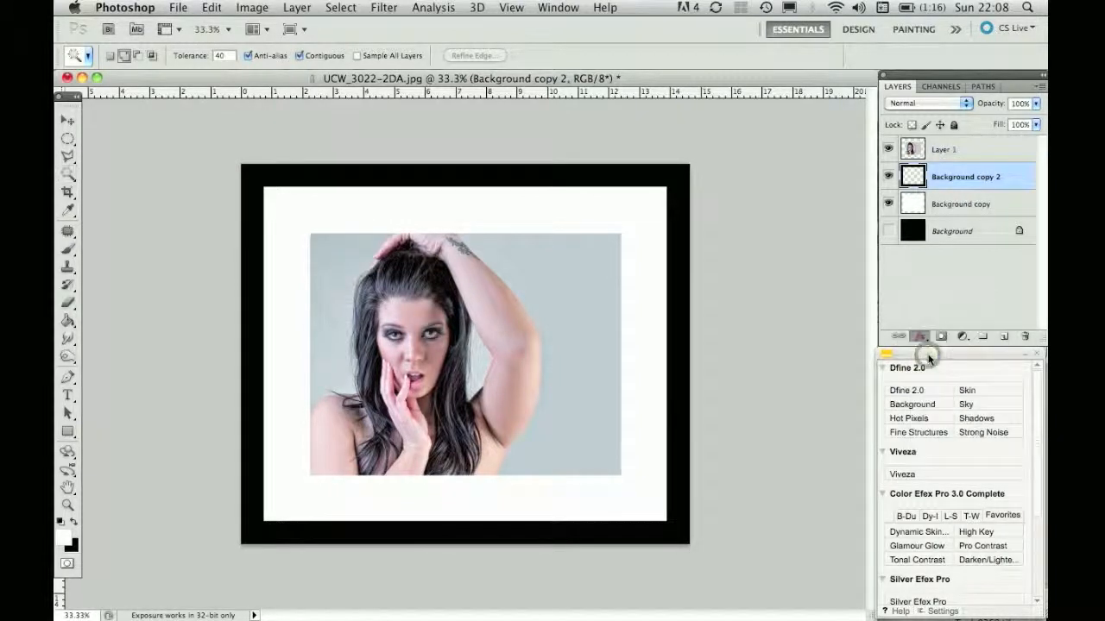
pyautogui.moveTo(740, 192); pyautogui.dragTo(865, 210)
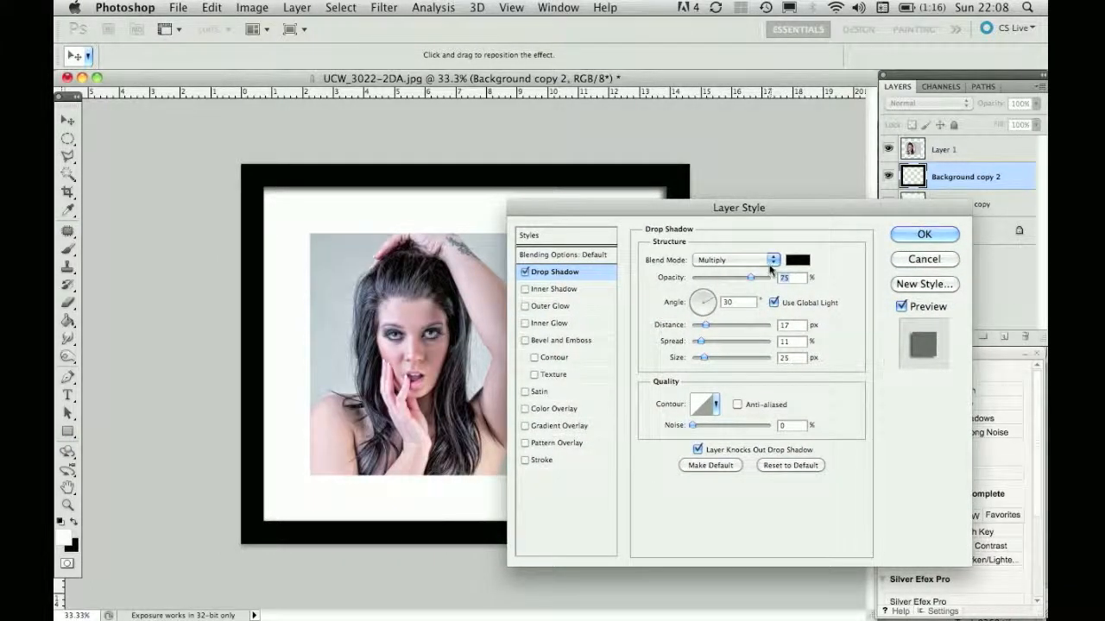
pyautogui.moveTo(743, 251); pyautogui.dragTo(681, 253)
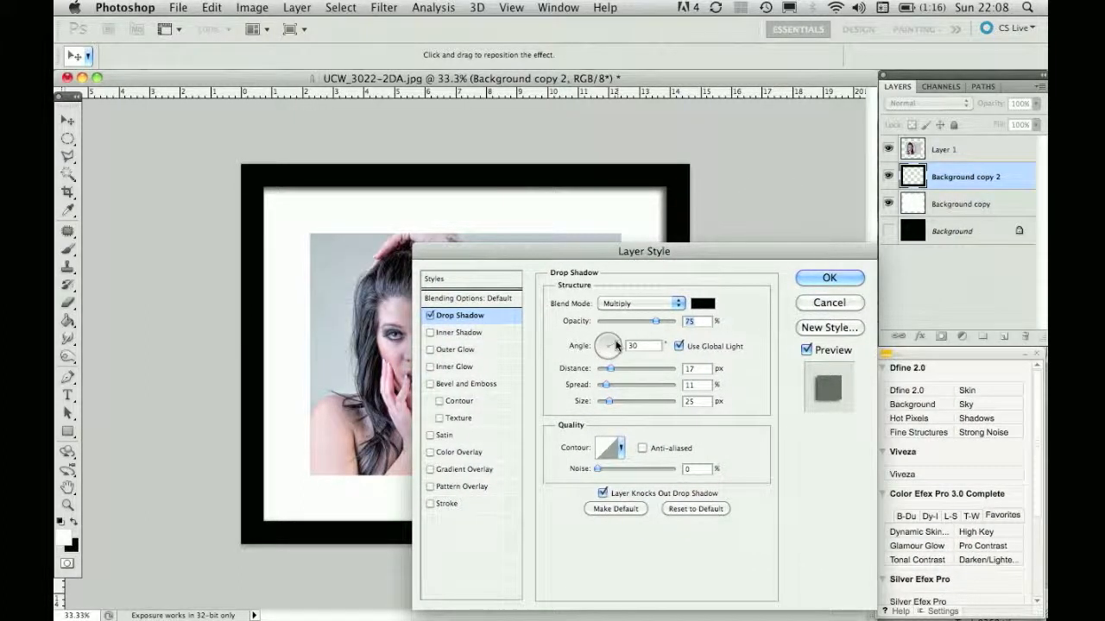
pyautogui.moveTo(725, 250); pyautogui.dragTo(394, 246)
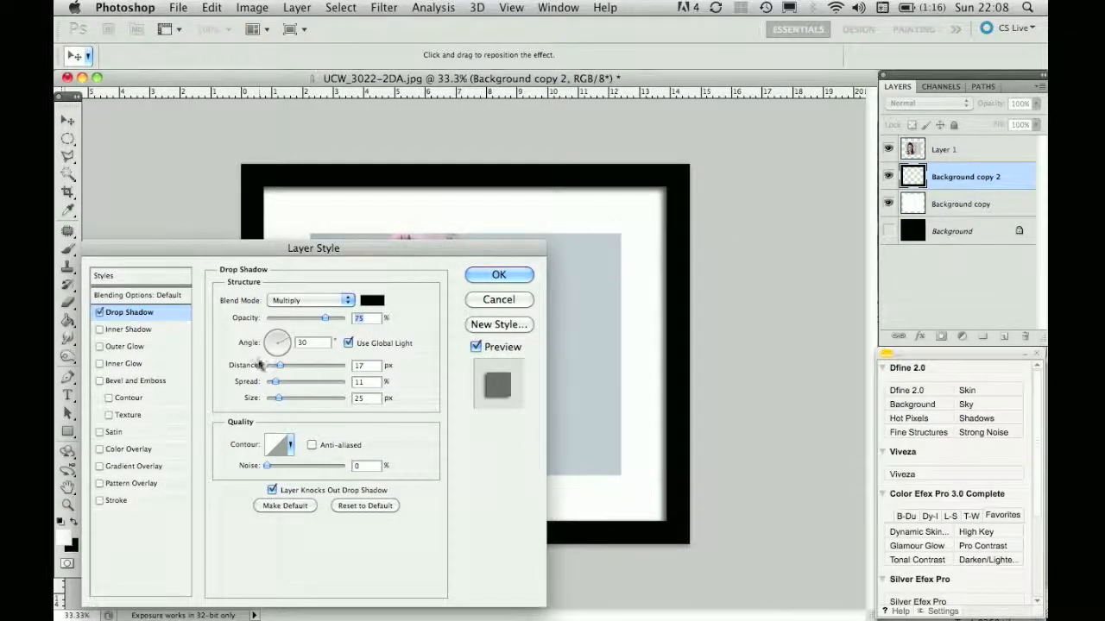
pyautogui.moveTo(276, 341)
pyautogui.mouseDown()
pyautogui.moveTo(255, 356)
pyautogui.moveTo(288, 339)
pyautogui.mouseUp()
pyautogui.write('30')
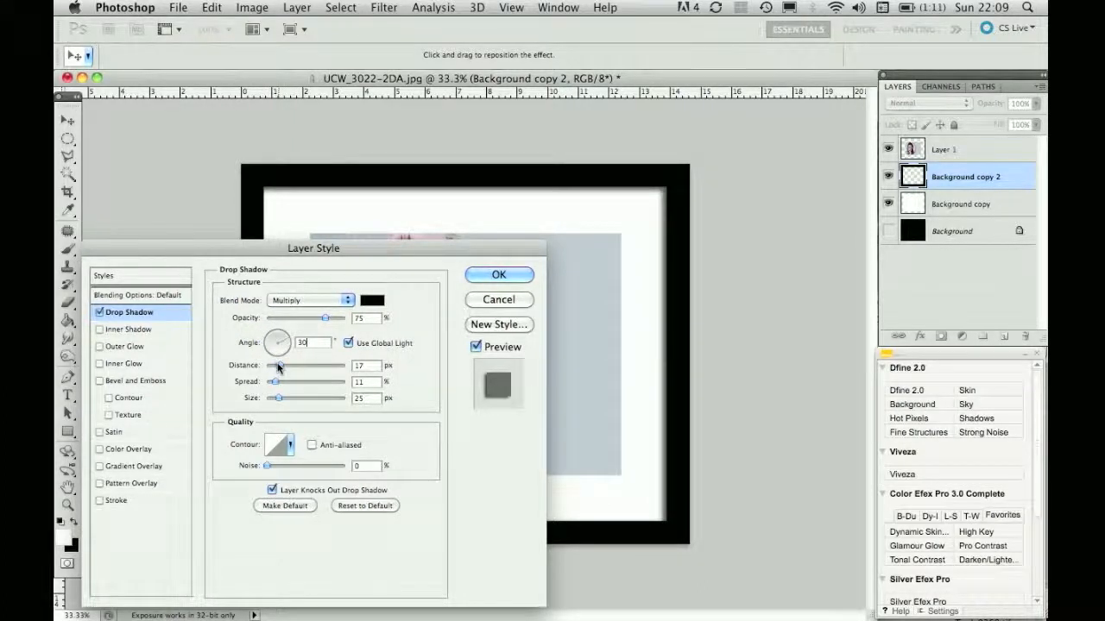
pyautogui.moveTo(274, 366); pyautogui.dragTo(284, 368)
pyautogui.click(487, 278)
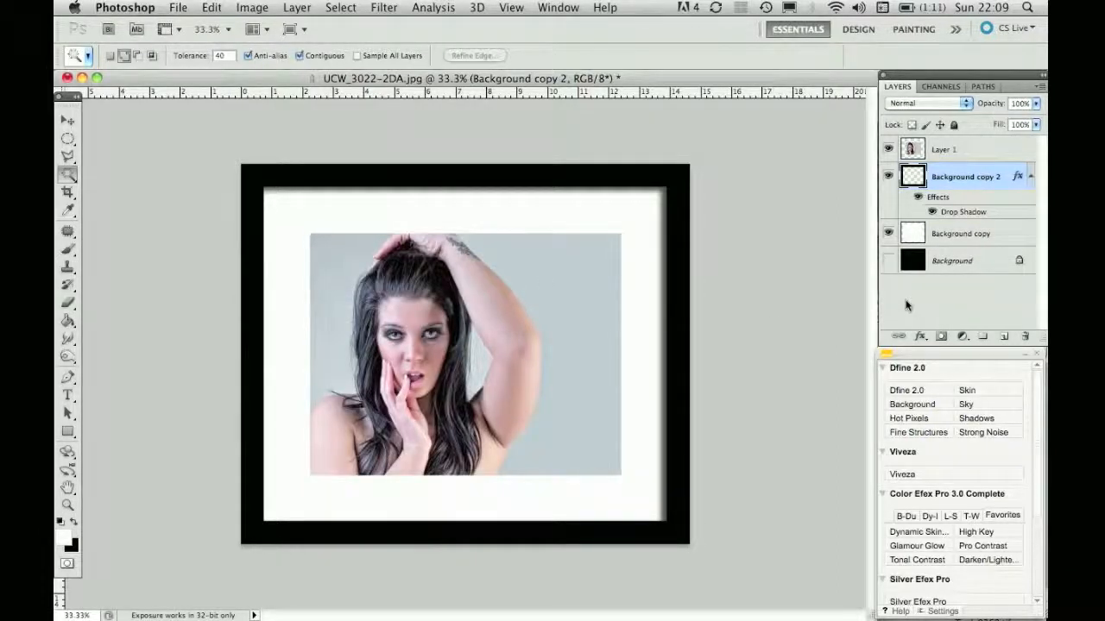
# Flatten the image into a single layer, discarding the hidden layer.
pyautogui.click(915, 152)
pyautogui.click(293, 8)
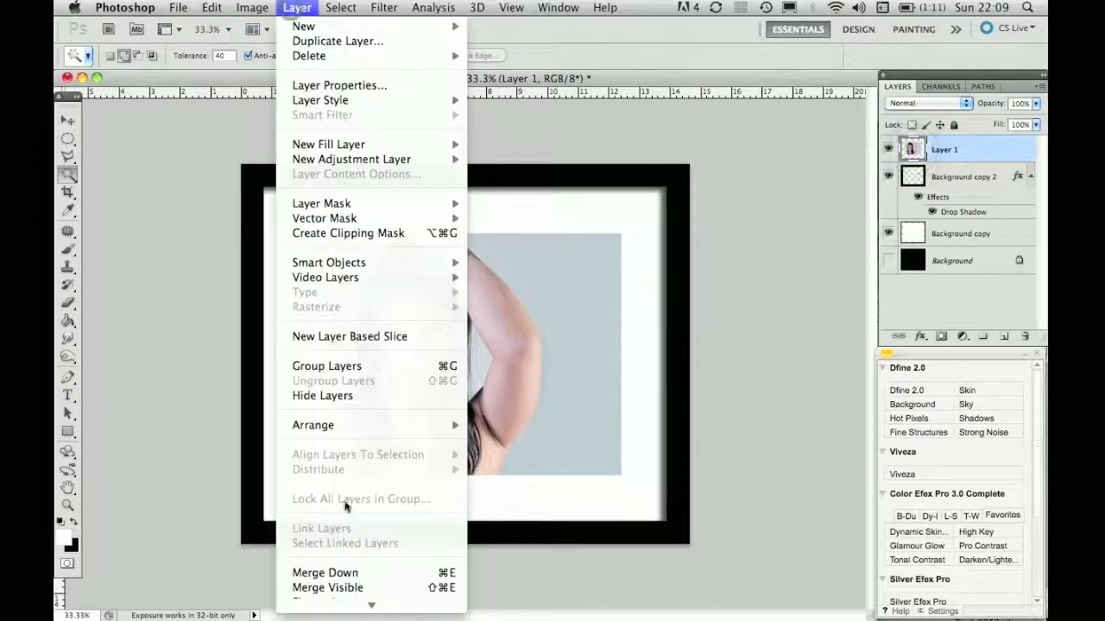
pyautogui.click(341, 575)
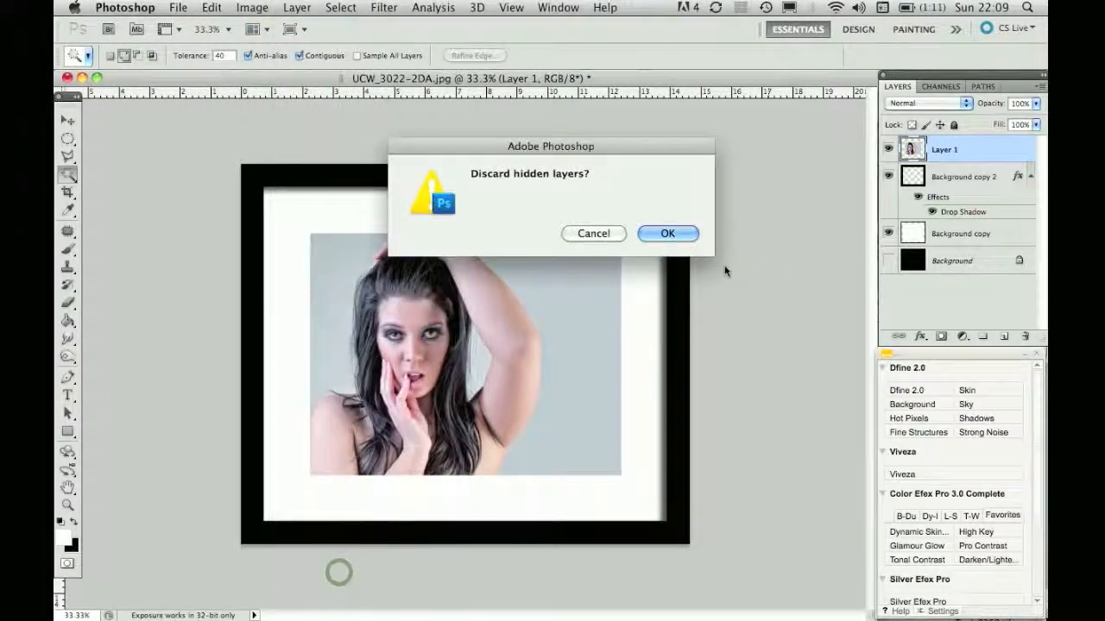
pyautogui.click(678, 237)
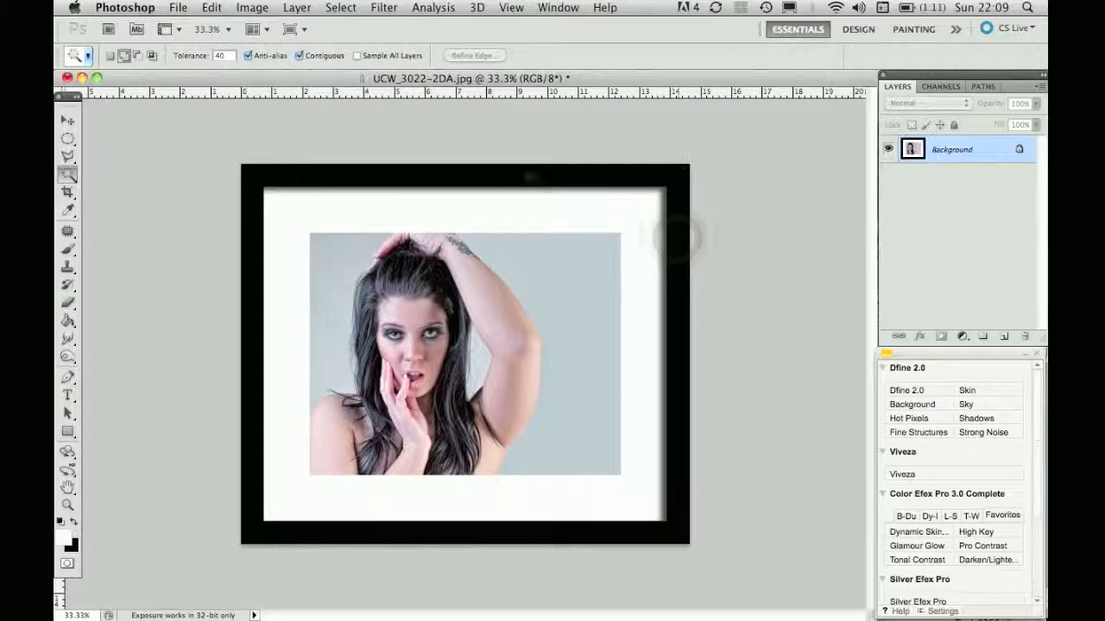